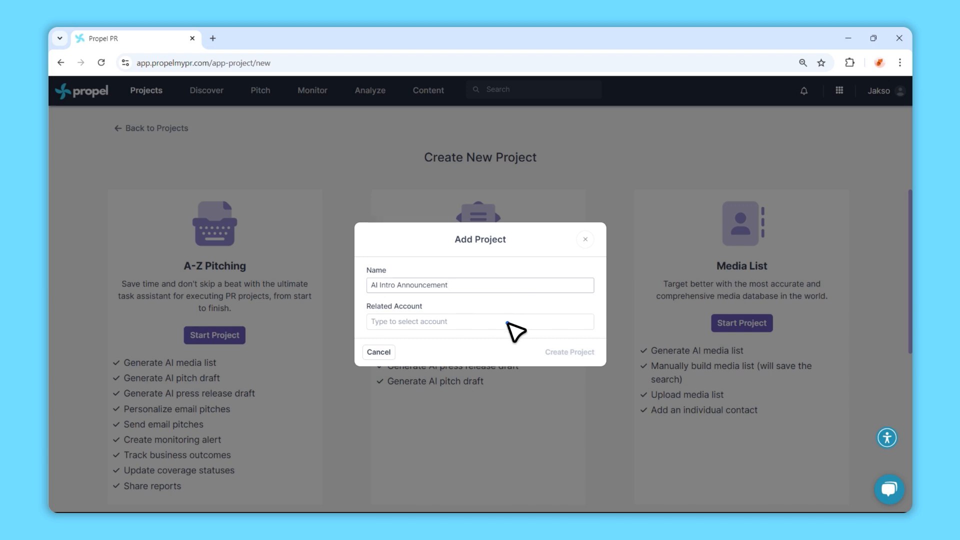
Step: Relate the AI Intro Announcement project to the Propel account, create it and open its media list builder
type("prope")
left_click(442, 345)
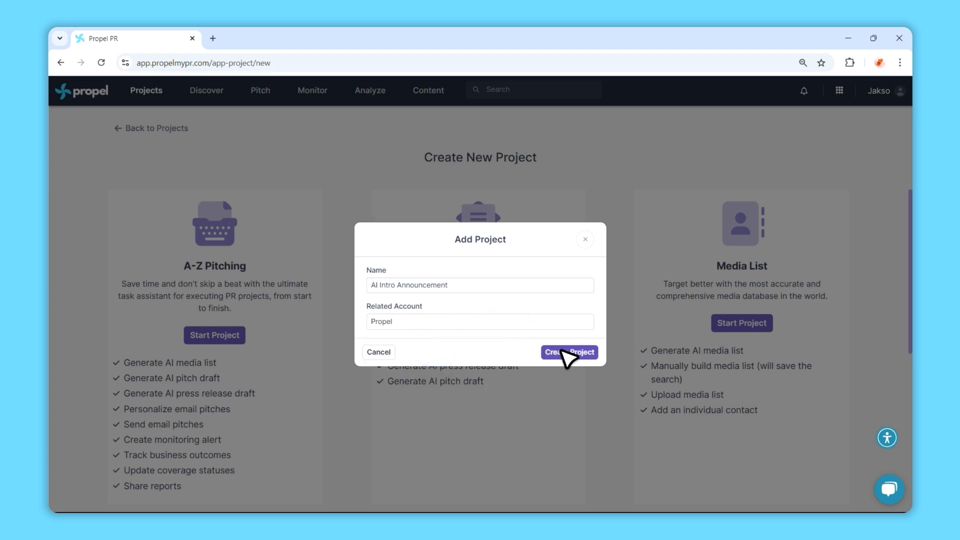
left_click(561, 350)
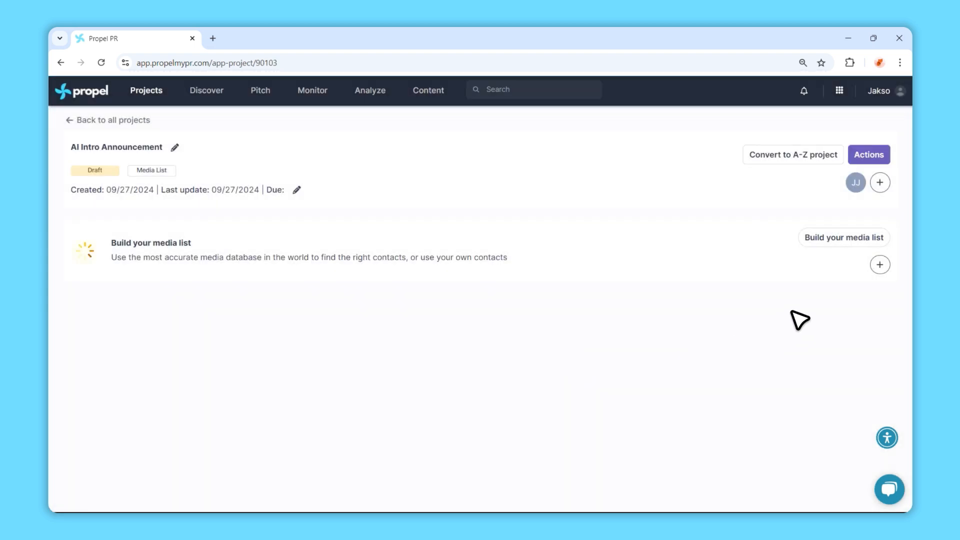
left_click(824, 239)
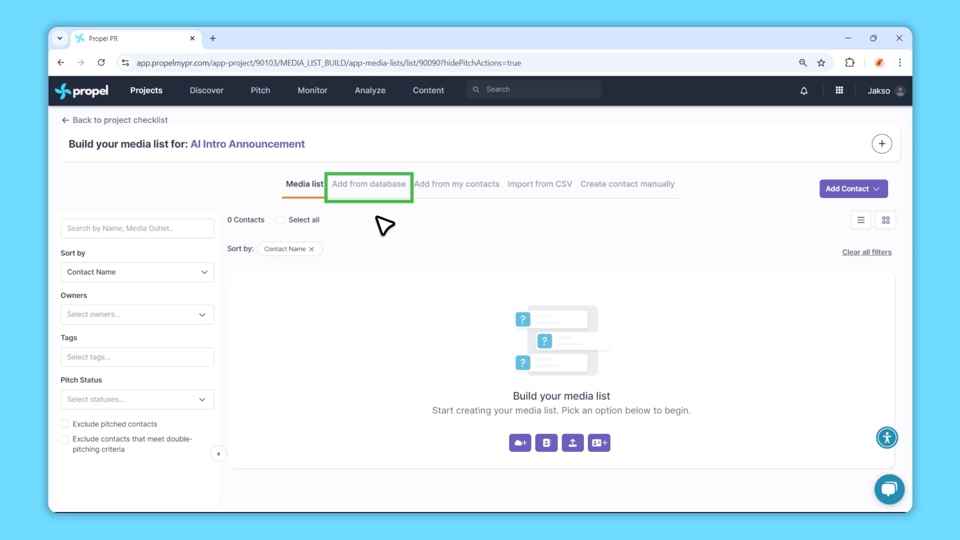
Step: Look through the ways to add contacts: from the database, from my contacts, by CSV import and by manual creation
left_click(372, 188)
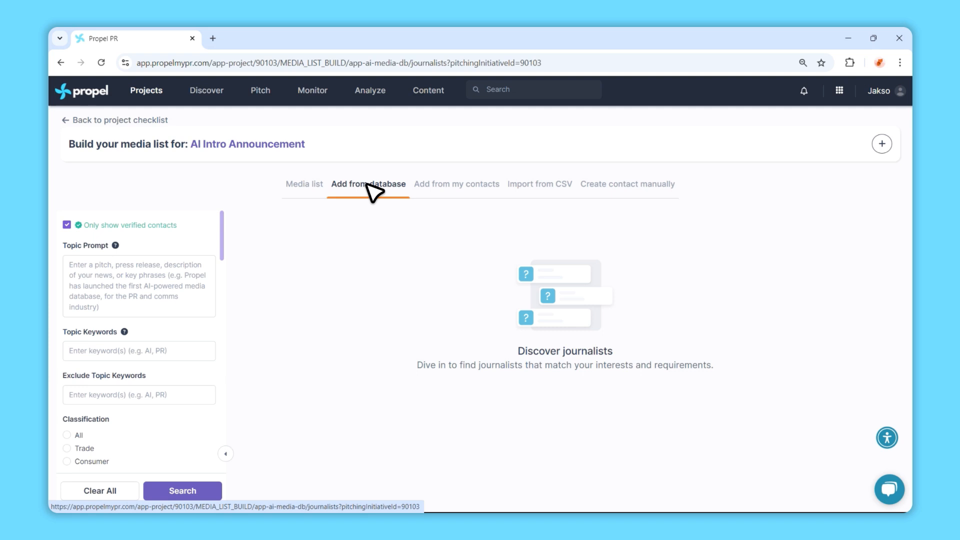
left_click(464, 182)
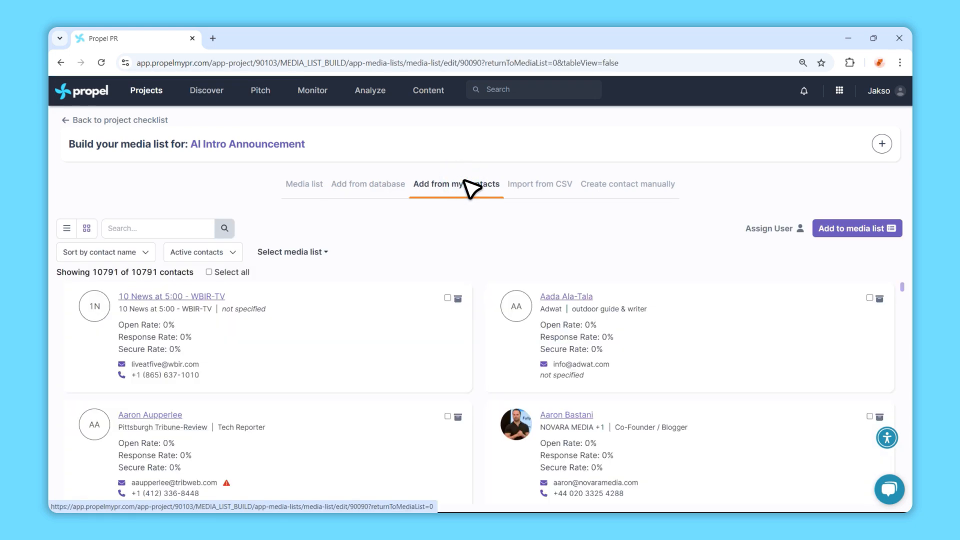
scroll(447, 294, "down", 8)
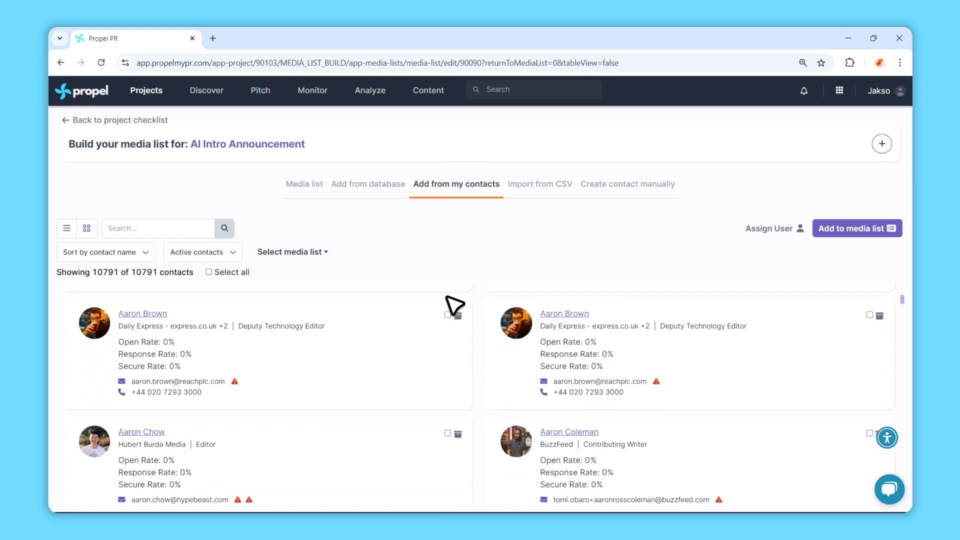
scroll(447, 293, "up", 8)
left_click(534, 187)
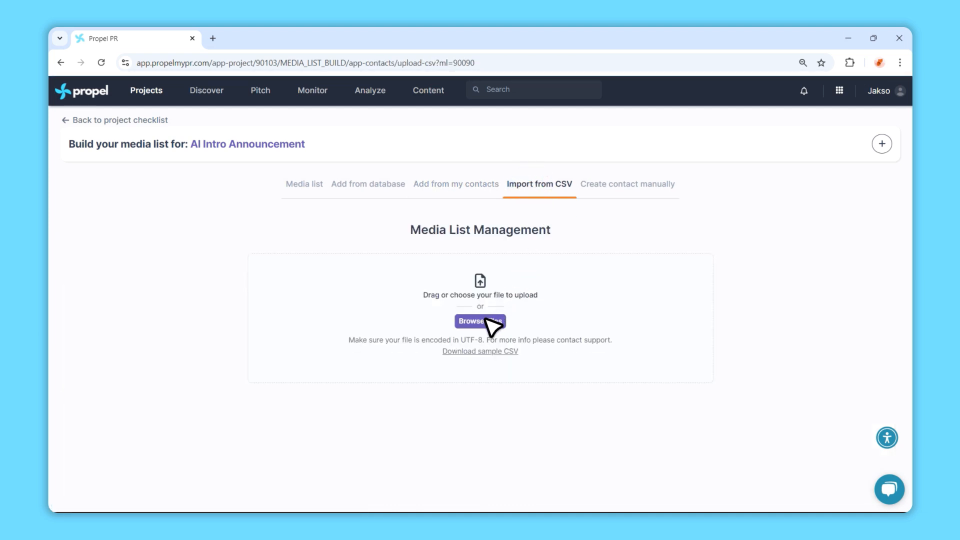
left_click(484, 321)
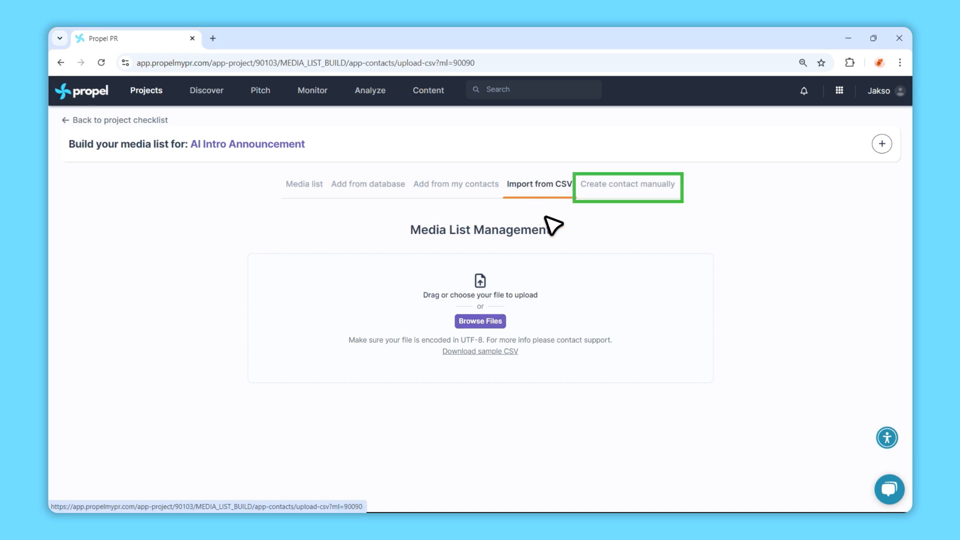
left_click(623, 184)
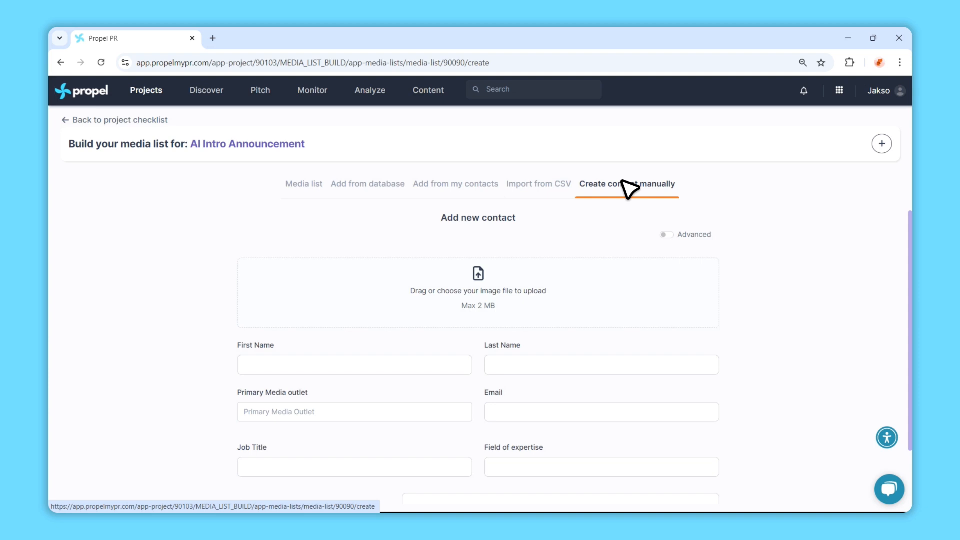
Step: Search the journalist database using the copied pitch text about personalized pitches as the topic prompt
left_click(360, 184)
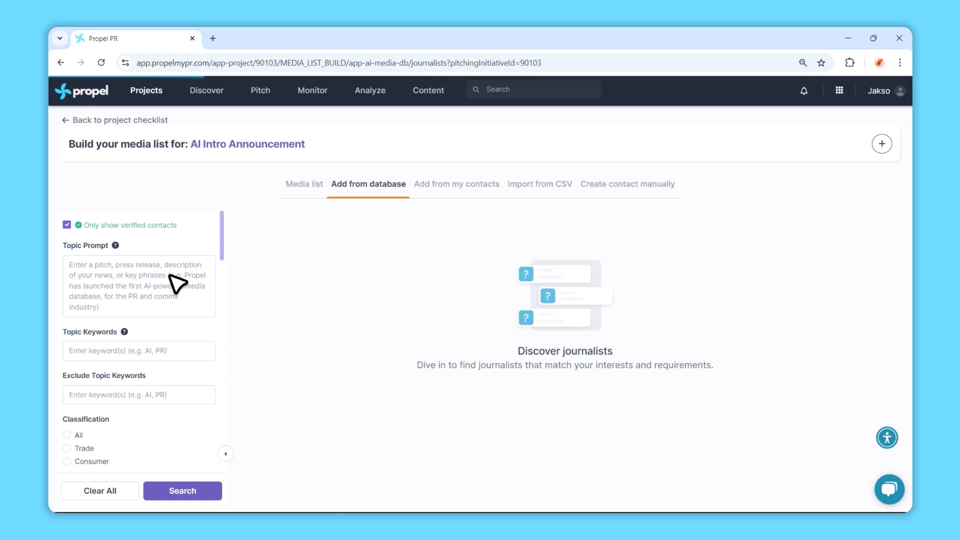
left_click(83, 276)
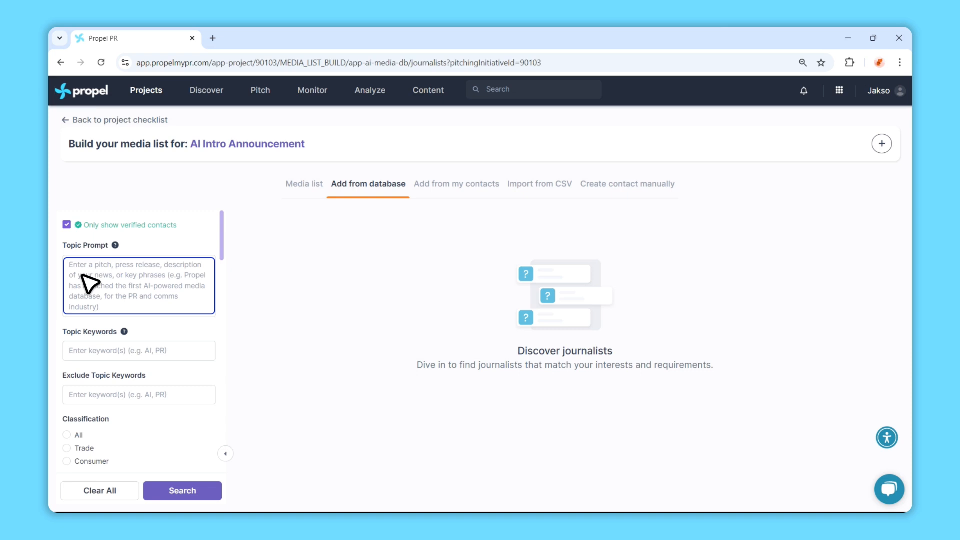
left_click(76, 269)
key("ctrl+v")
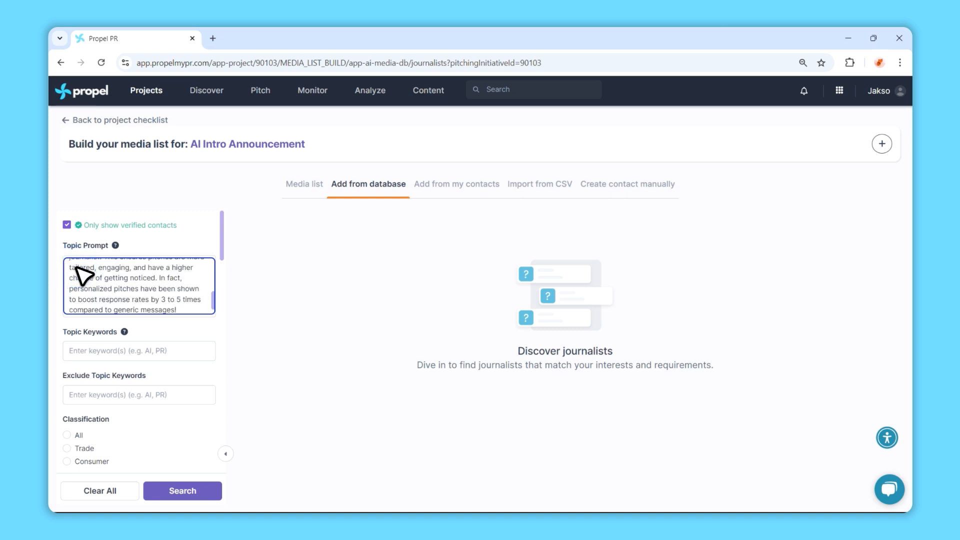
left_click(176, 489)
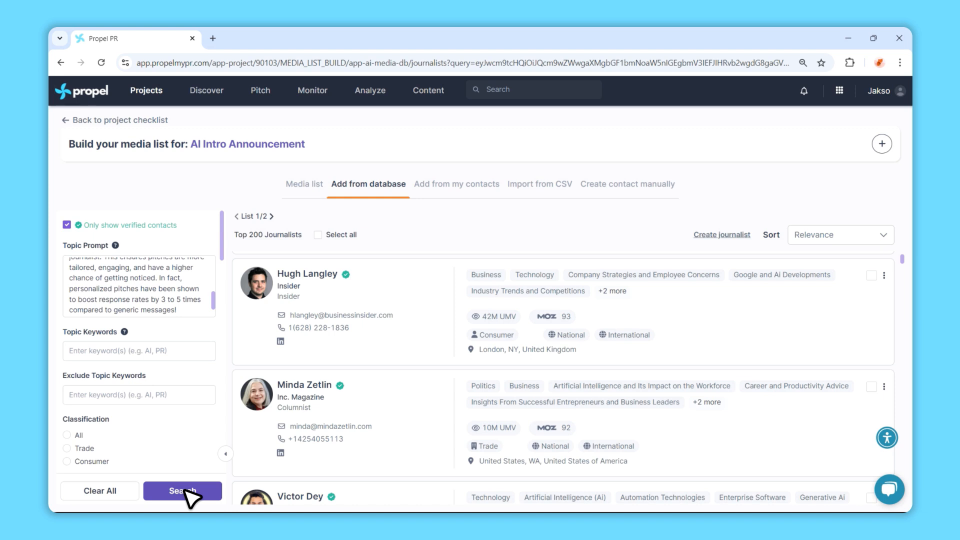
Step: Browse the journalists matching the topic prompt and check how many top journalists are listed
scroll(472, 327, "down", 3)
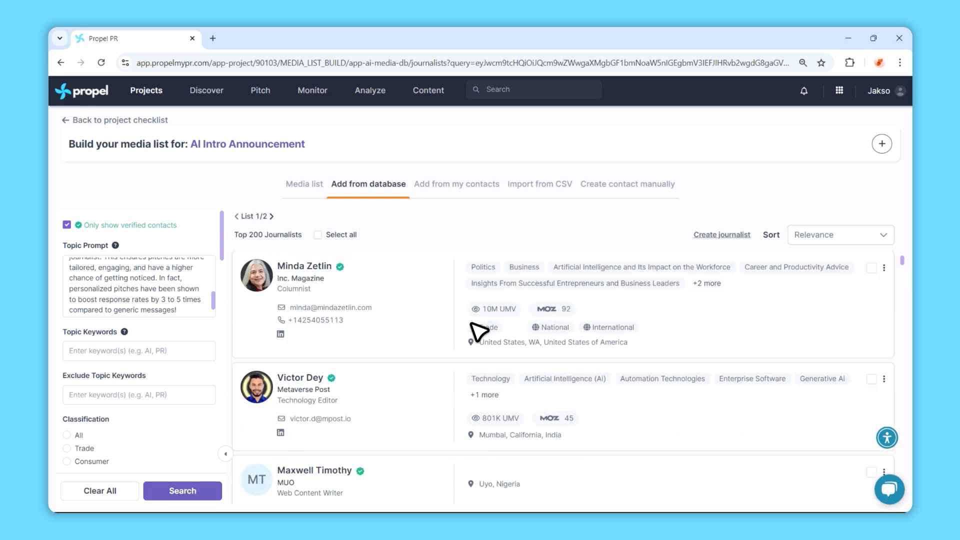
scroll(472, 326, "down", 2)
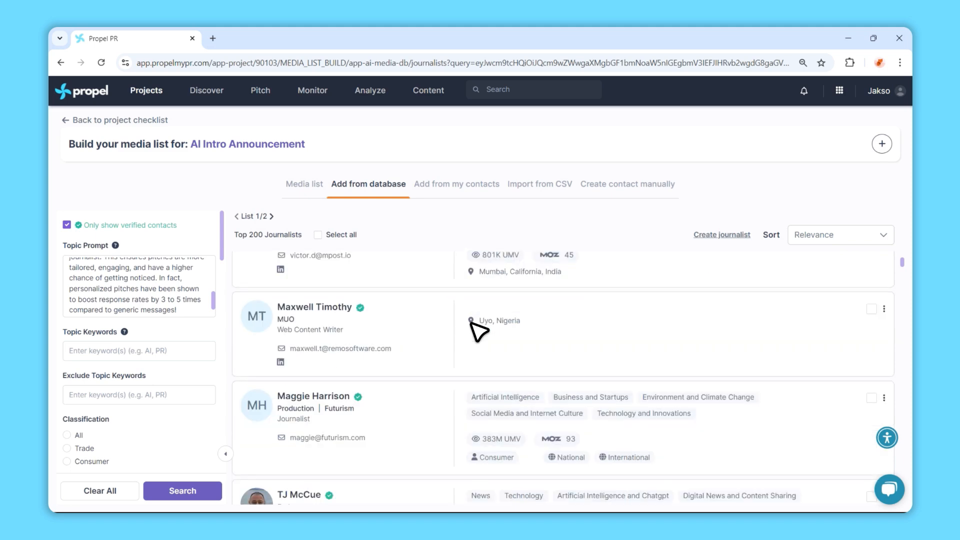
scroll(479, 331, "down", 5)
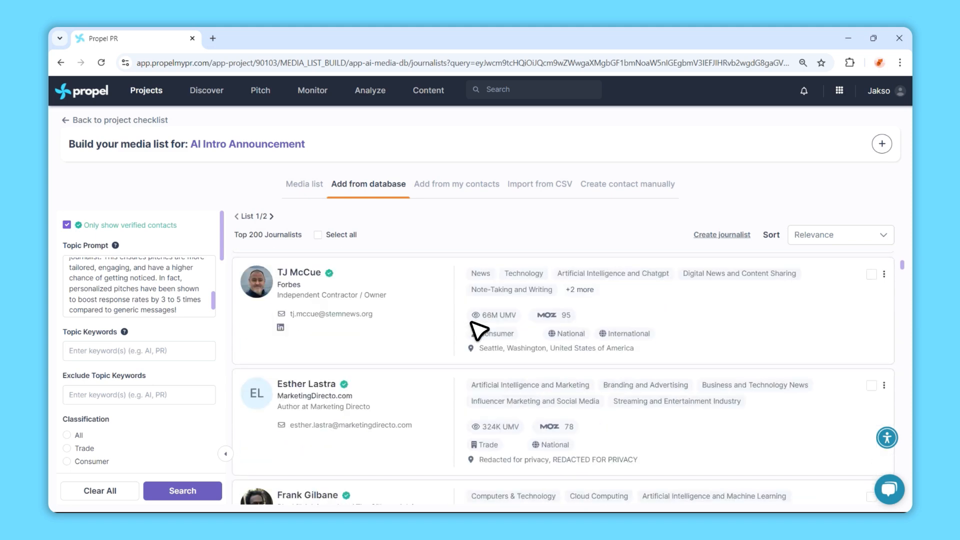
scroll(479, 331, "down", 3)
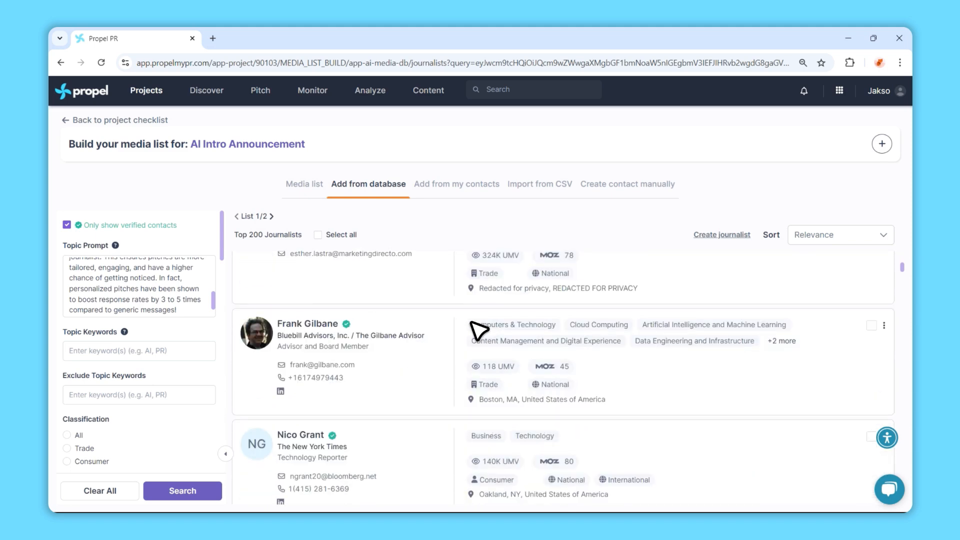
scroll(479, 331, "down", 1)
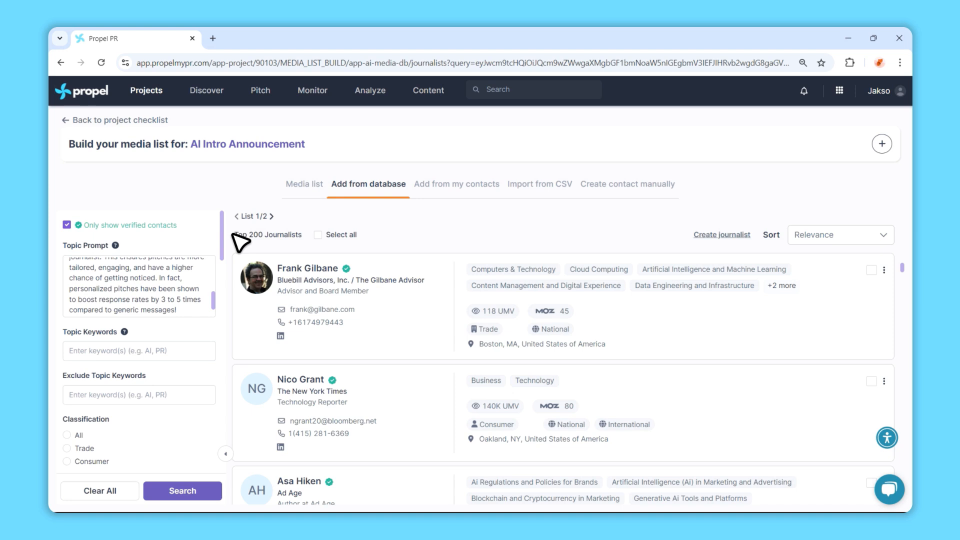
left_click_drag(235, 233, 306, 234)
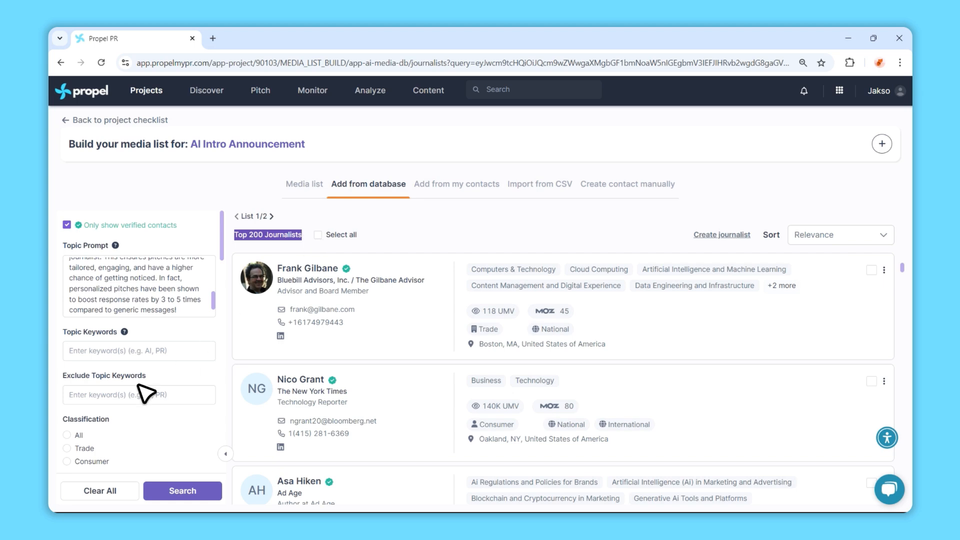
Step: Try a database search with the topic prompt Super Bowl, excluding the topic keyword restaurants
left_click(95, 395)
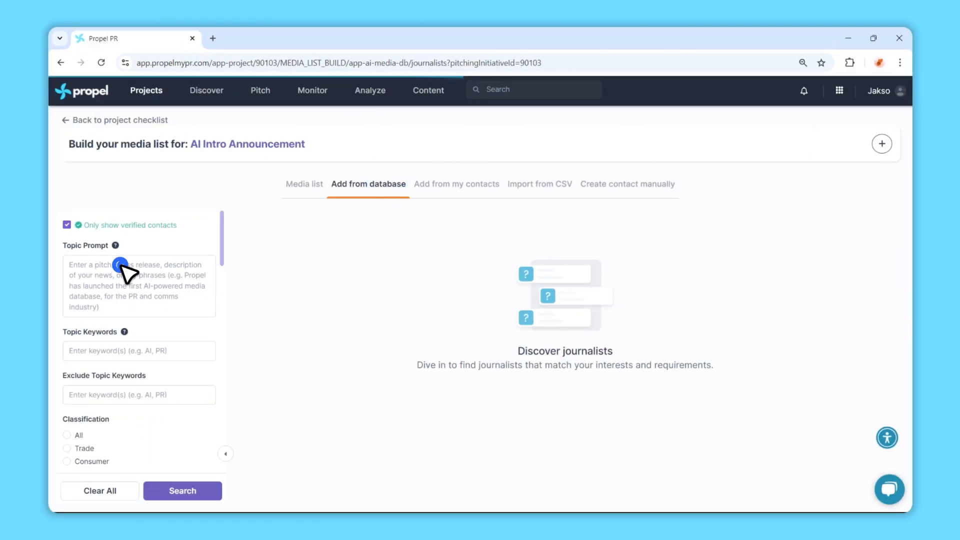
left_click(121, 266)
type("Super Bowl")
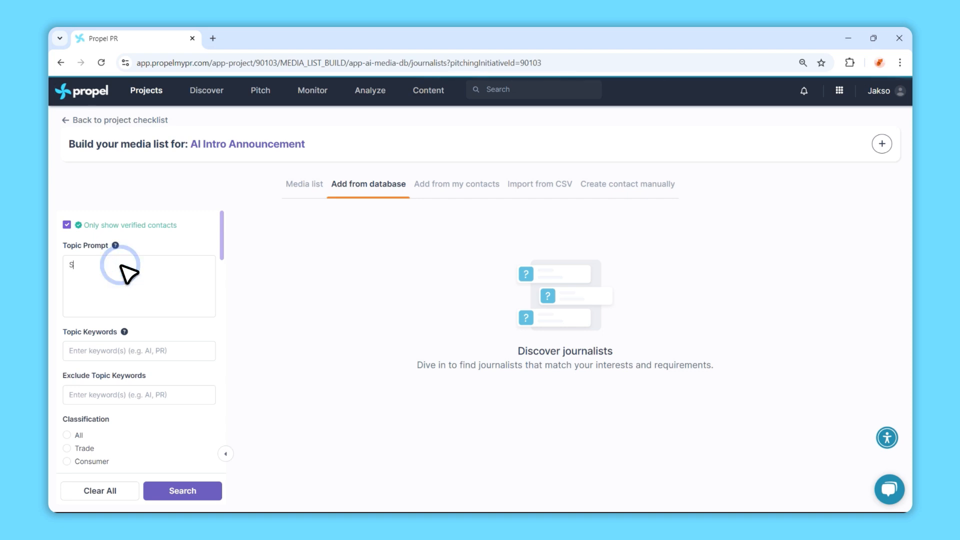
left_click(109, 394)
type("restaurants")
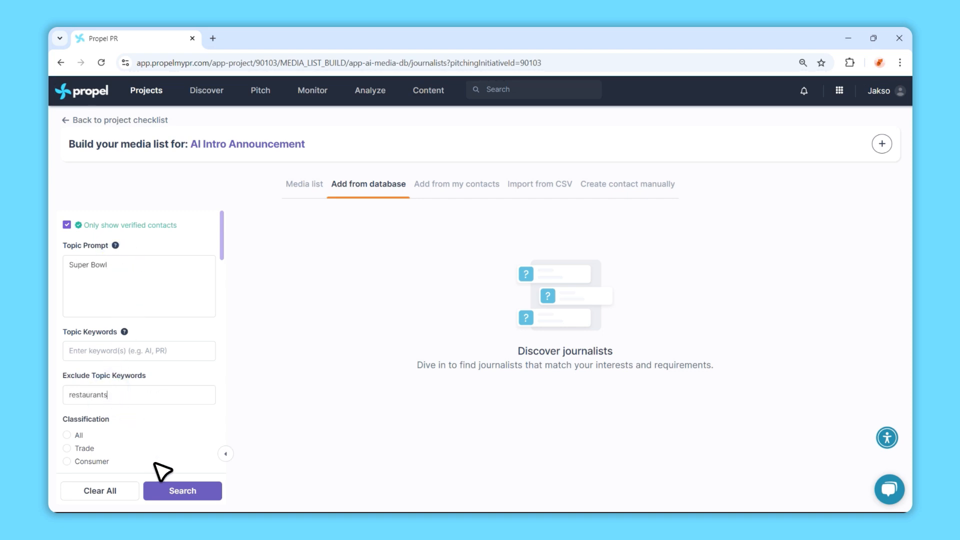
left_click(181, 492)
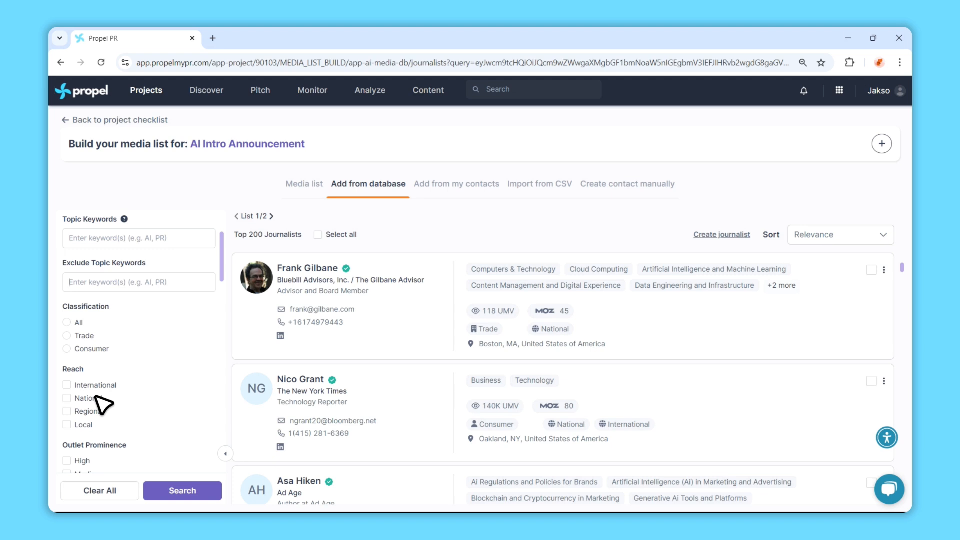
Step: Narrow the journalist search to the Consumer classification and International reach, review the remaining filters and run the search
scroll(115, 351, "down", 1)
left_click(67, 293)
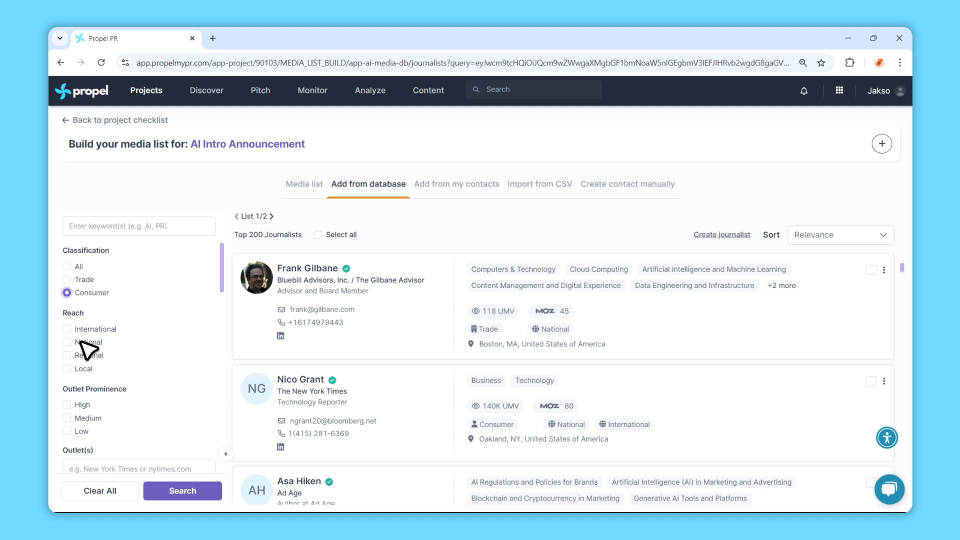
left_click(67, 328)
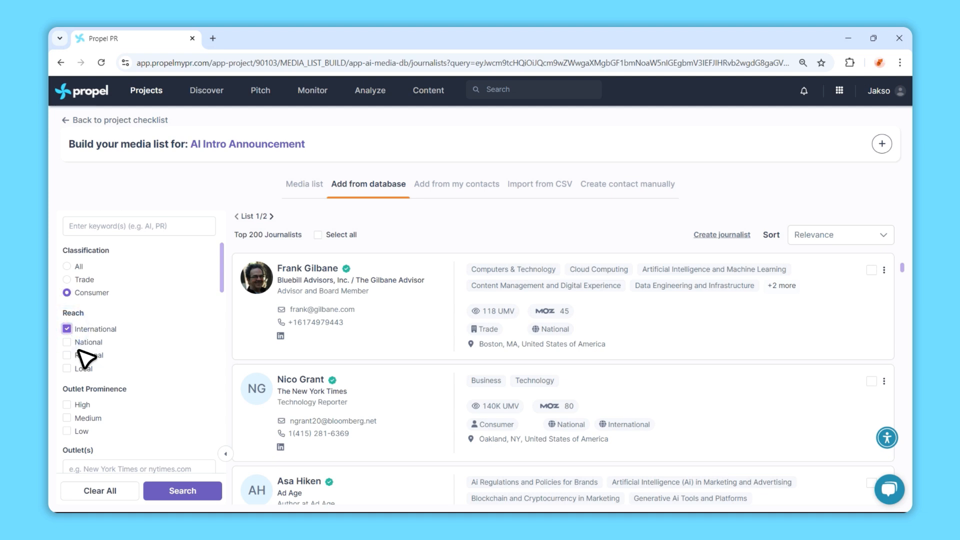
scroll(86, 359, "down", 1)
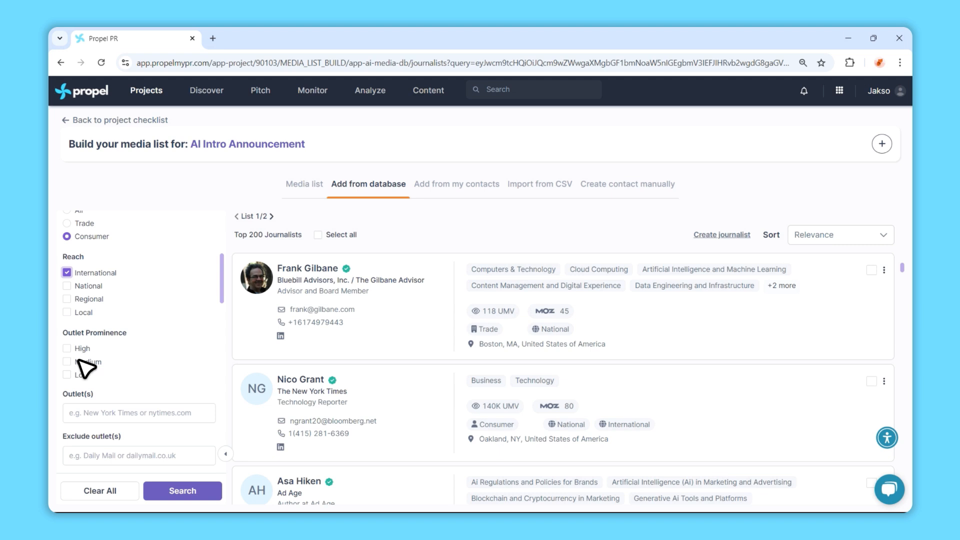
scroll(92, 383, "down", 3)
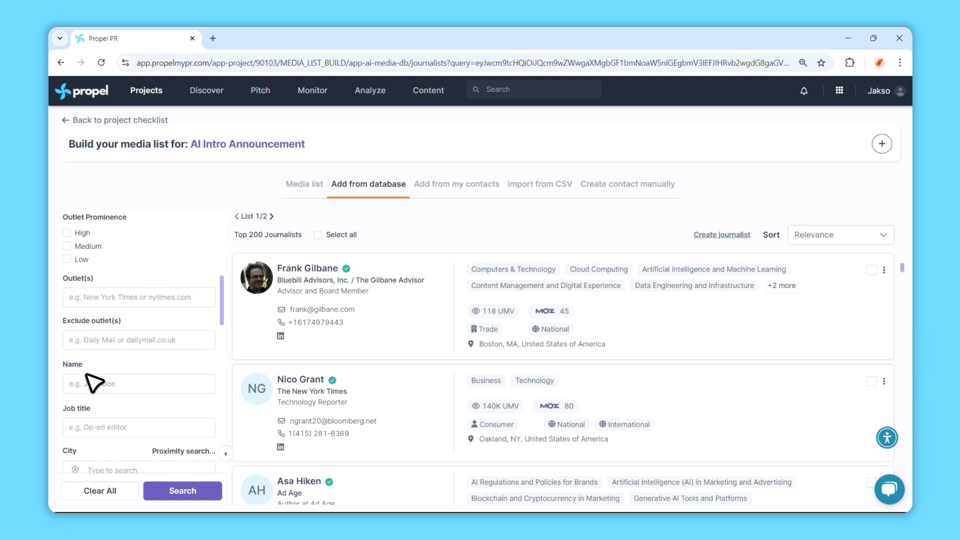
scroll(93, 383, "down", 2)
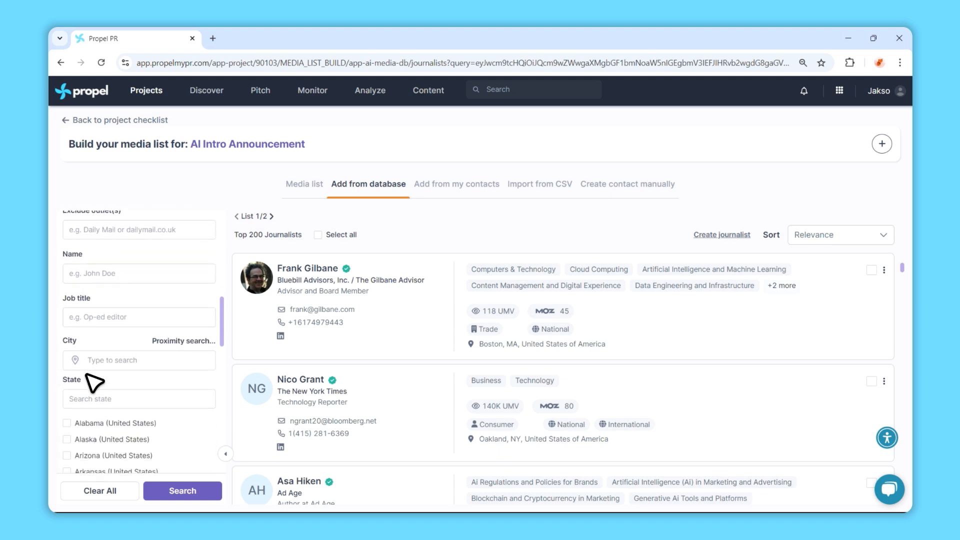
scroll(92, 382, "down", 10)
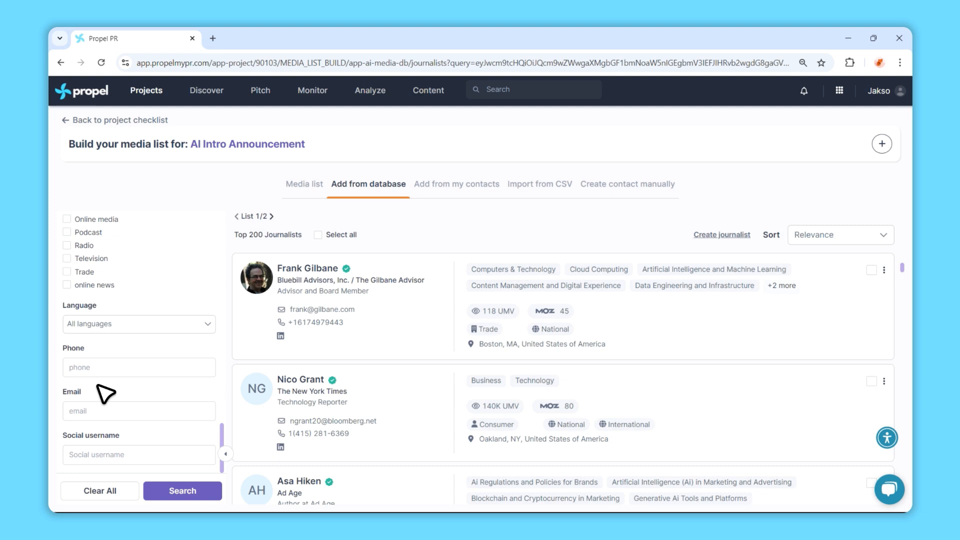
left_click(188, 487)
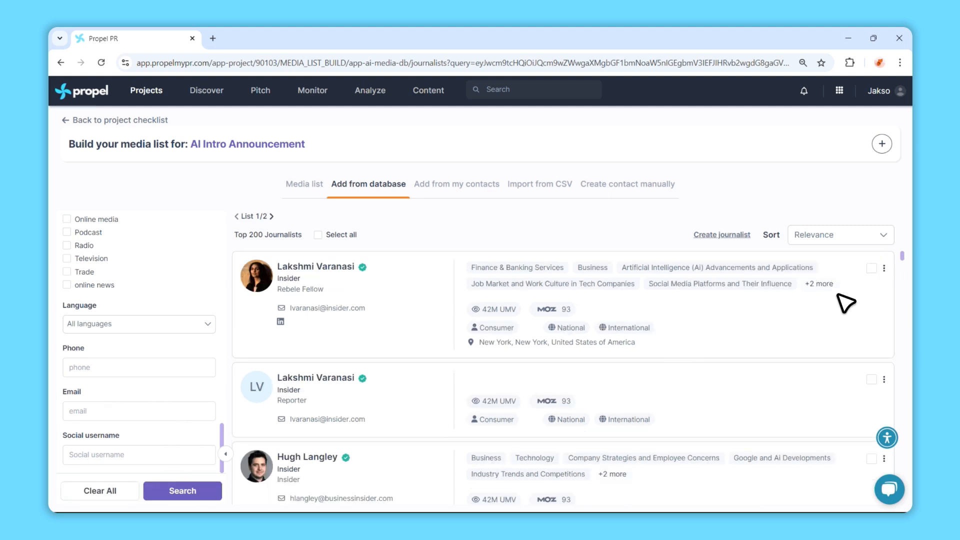
Step: Select several journalists from the filtered results and add them to the AI Intro Announcement media list
left_click(872, 268)
scroll(874, 274, "down", 3)
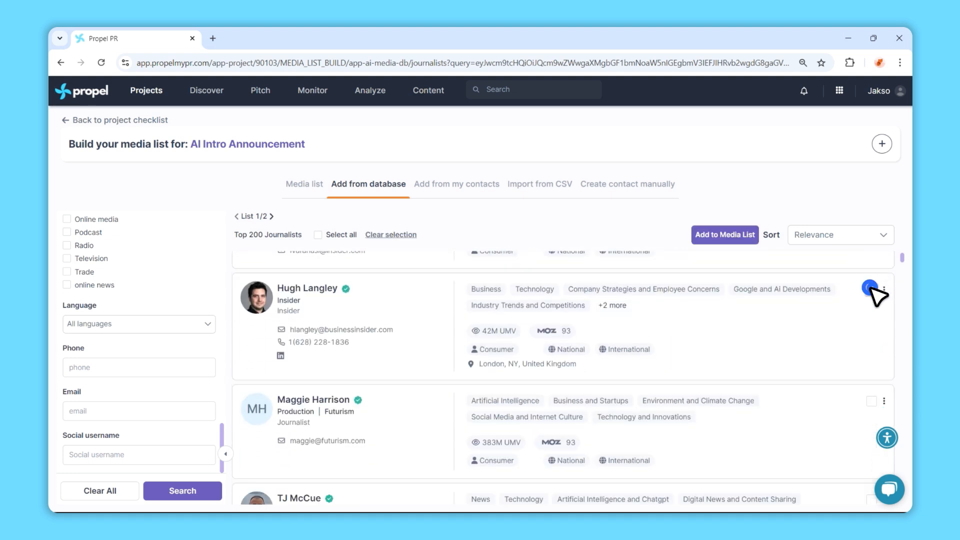
left_click(871, 289)
scroll(868, 311, "down", 3)
left_click(872, 330)
scroll(878, 335, "down", 3)
left_click(872, 330)
scroll(868, 330, "down", 5)
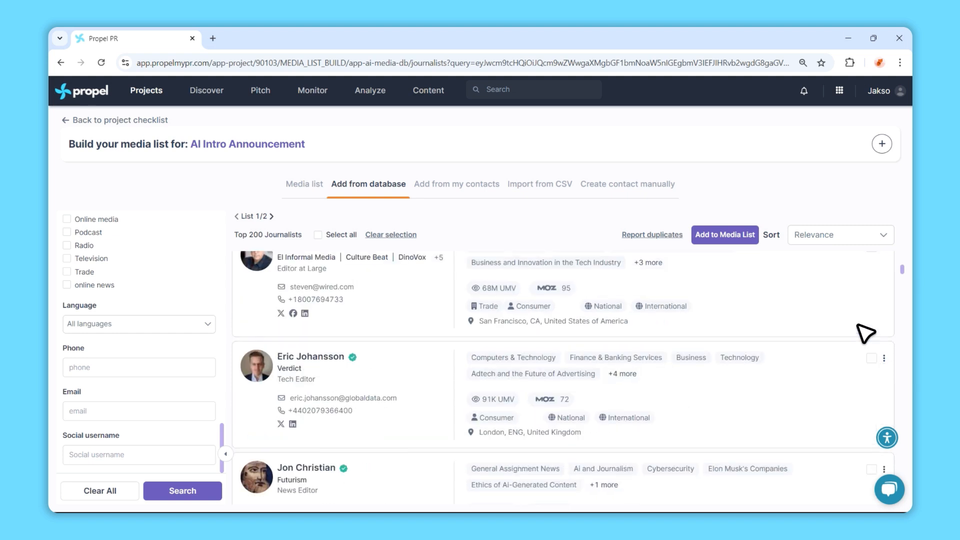
left_click(714, 236)
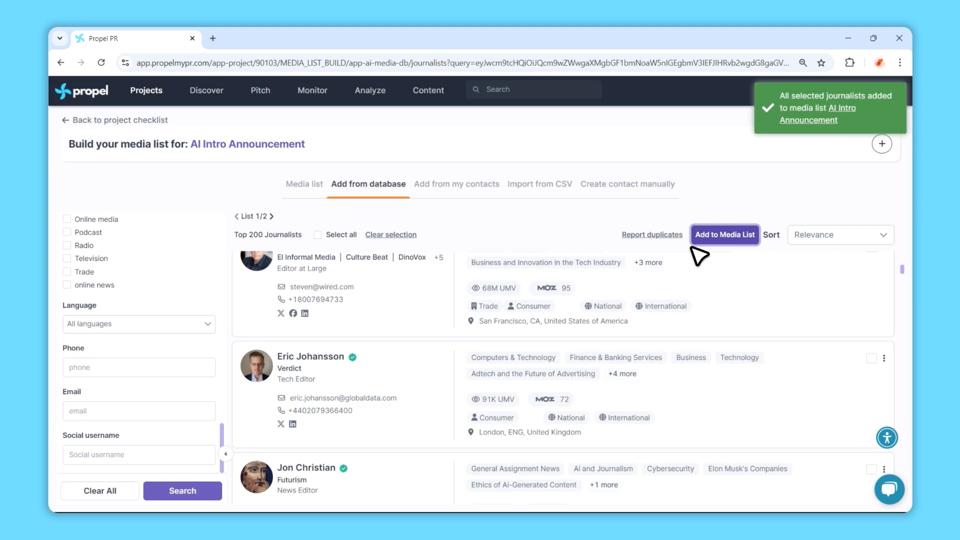
Step: View the project's media list and convert the AI Intro Announcement project to an A-Z project
left_click(303, 178)
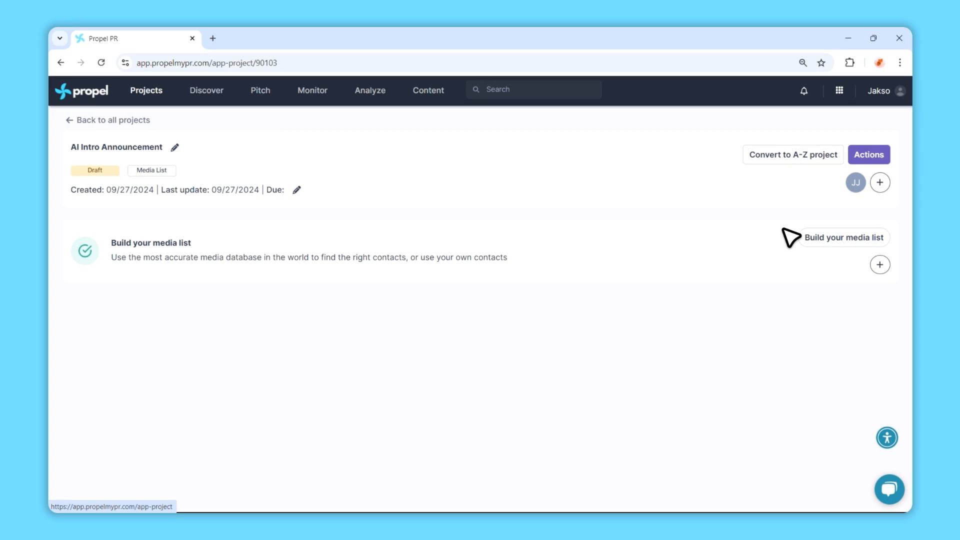
left_click(805, 159)
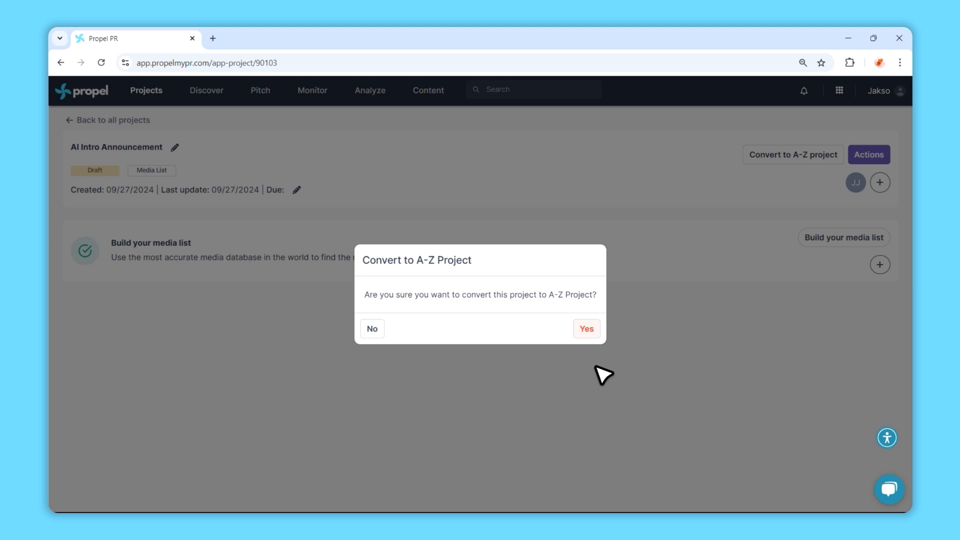
left_click(583, 329)
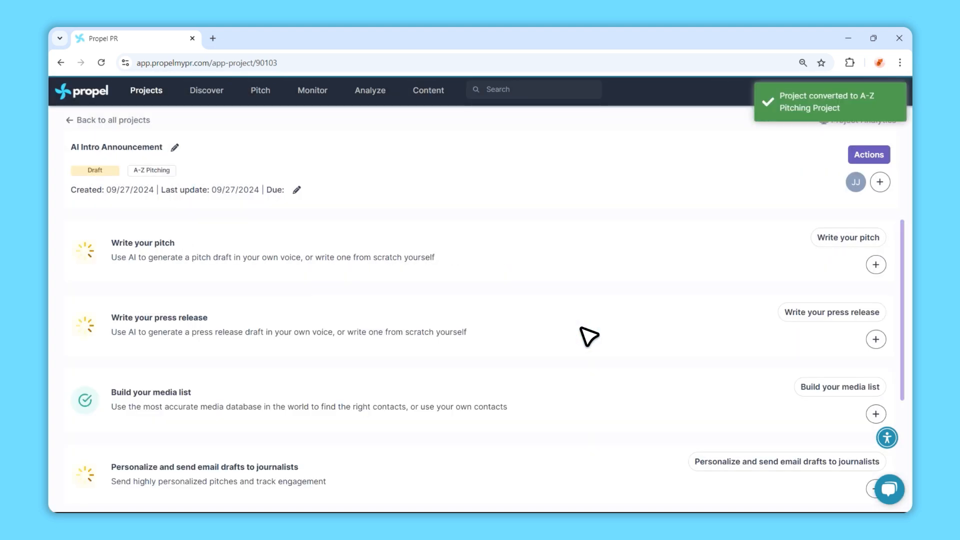
Step: Find a colleague by first name and add them as a contributor to the AI Intro Announcement project
left_click(880, 182)
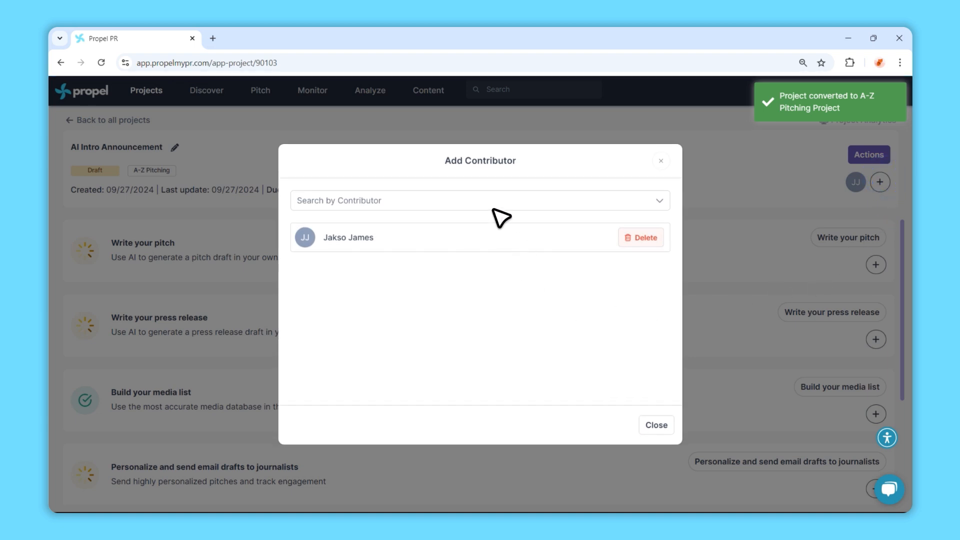
left_click(493, 201)
type("chhavi")
left_click(494, 236)
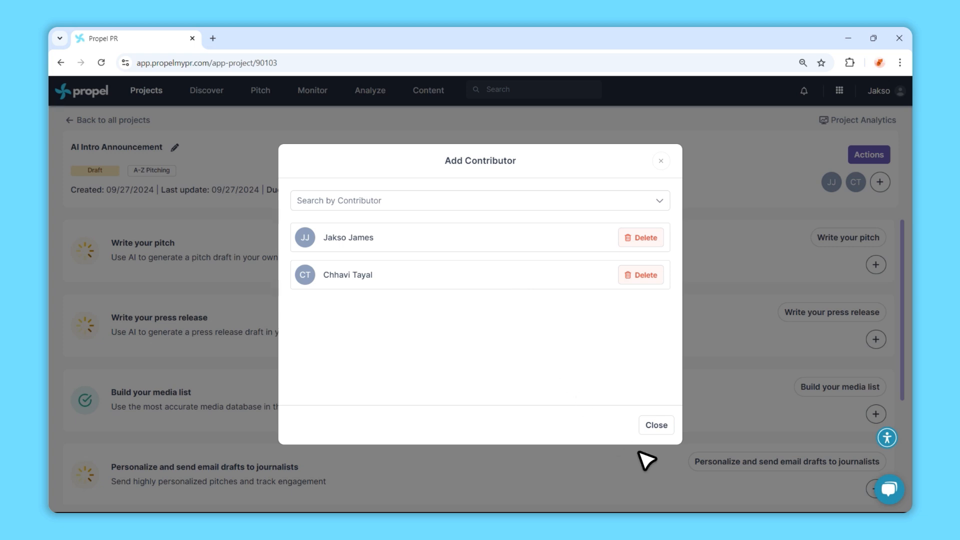
left_click(656, 426)
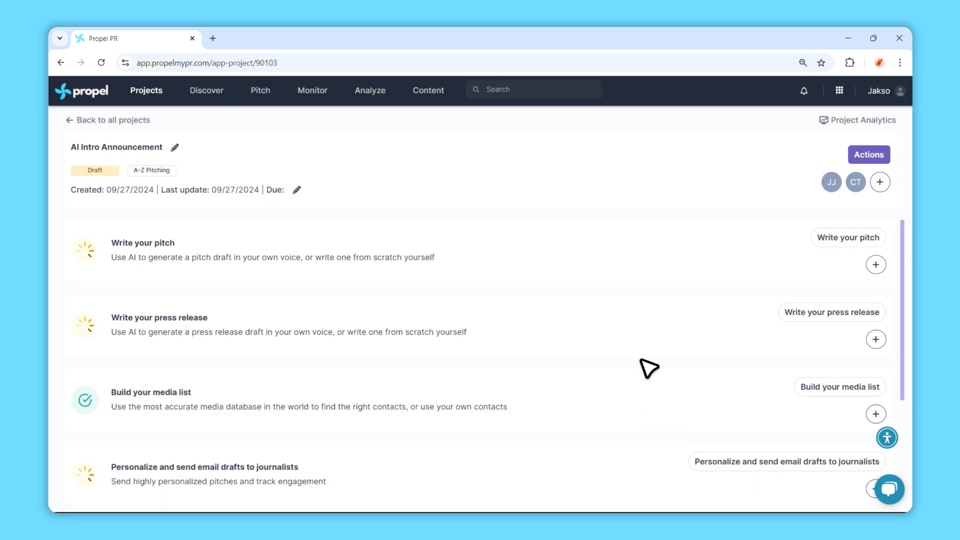